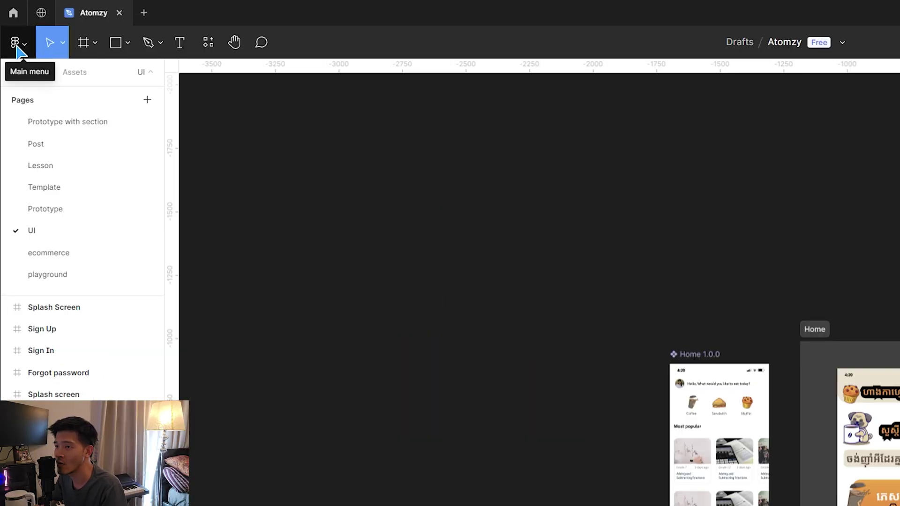
Select the Home 1.0.0 screen frame on the Atomzy UI page
left_click(17, 46)
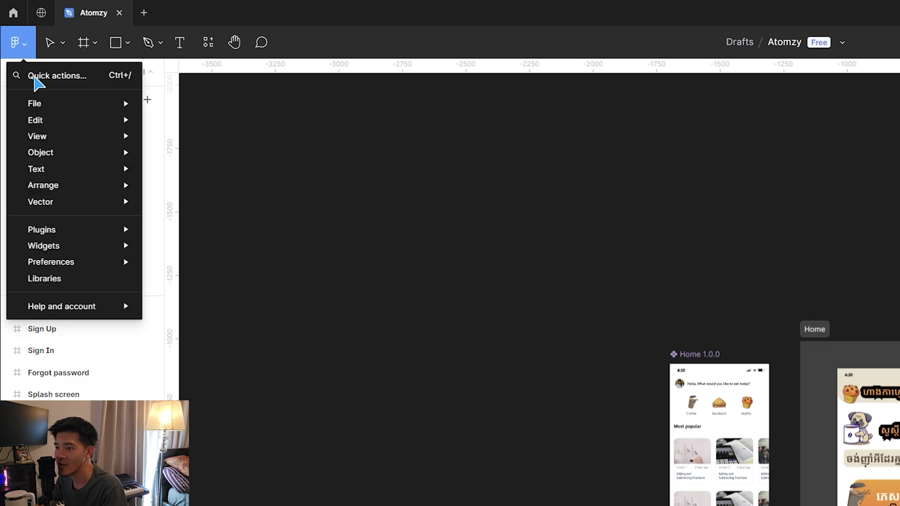
mouse_move(93, 230)
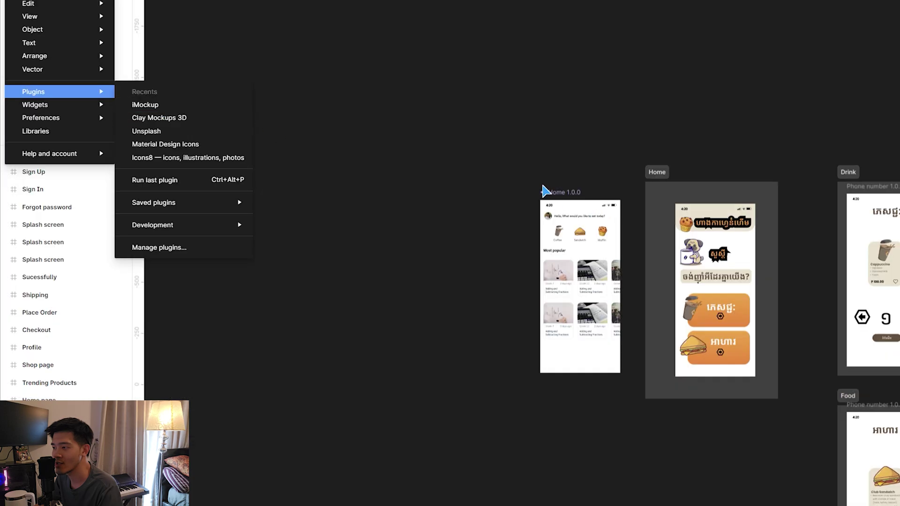
left_click(681, 354)
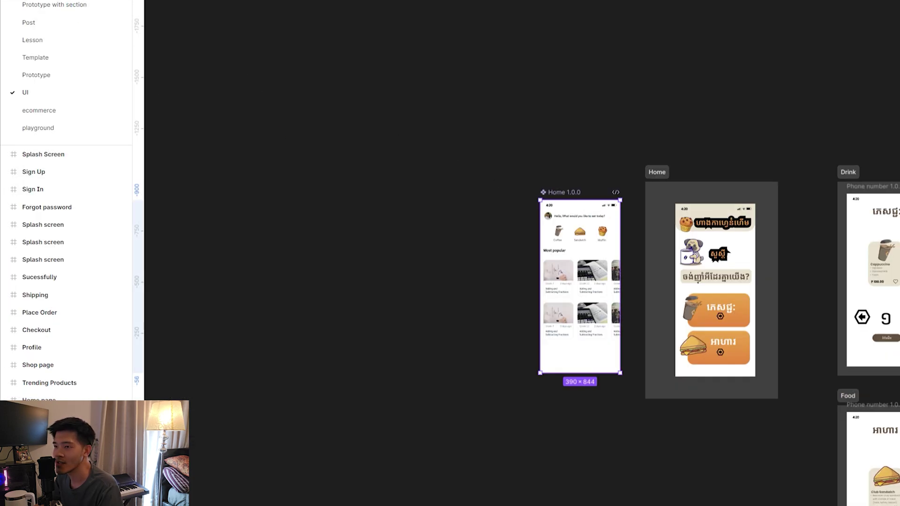
Launch the iMockup plugin from the Plugins menu
mouse_move(94, 91)
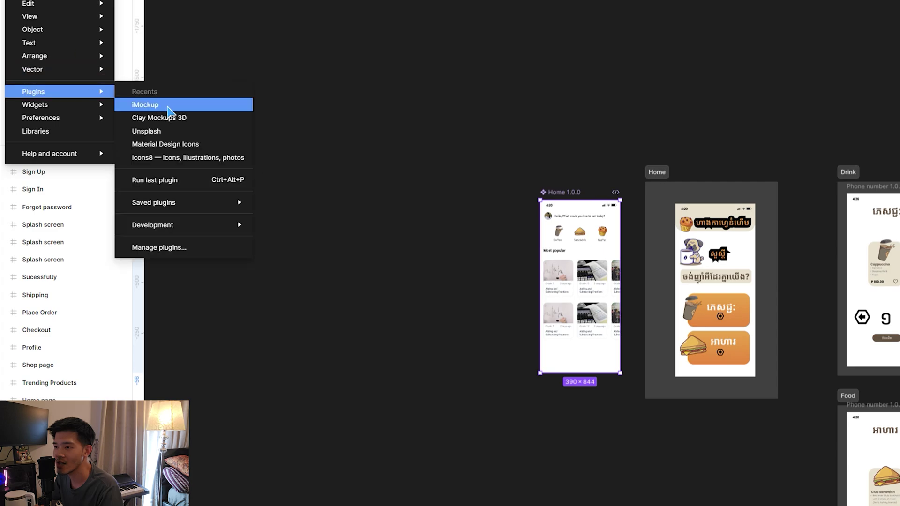
left_click(183, 108)
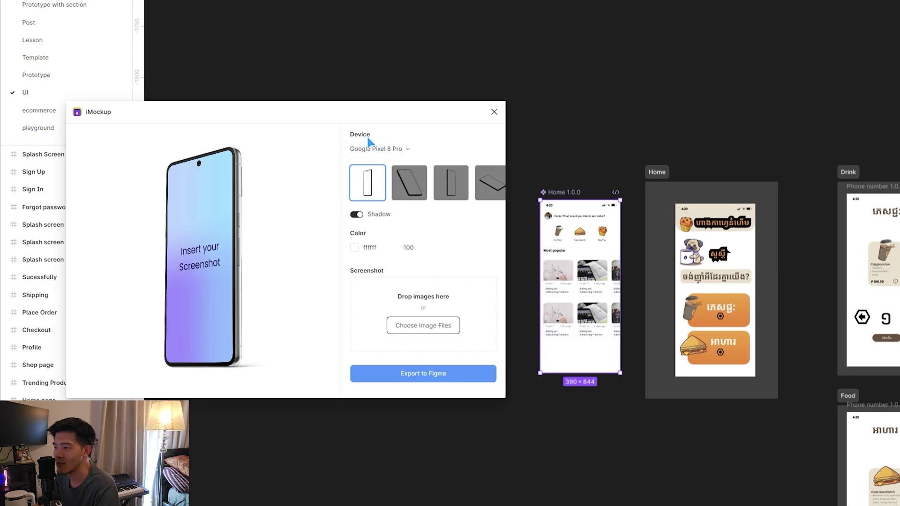
Switch the iMockup device model to iPhone 15 Pro Max Real
left_click(396, 149)
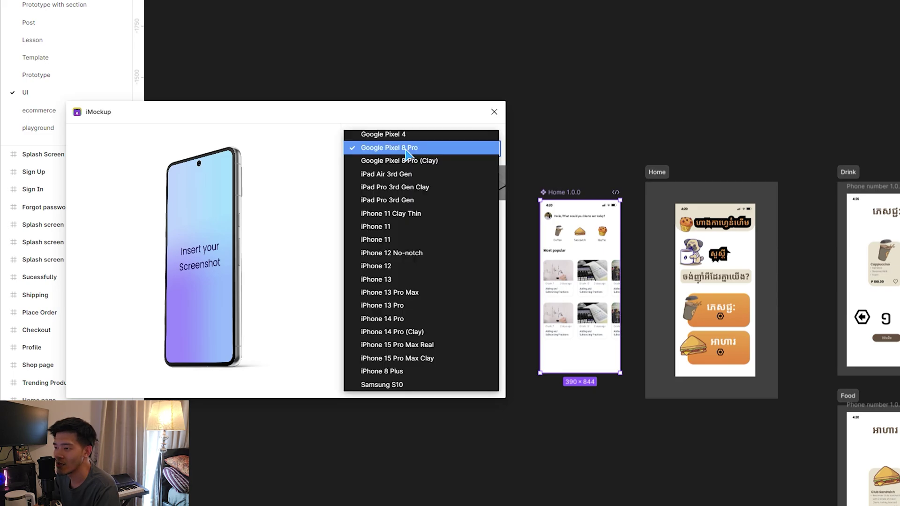
left_click(432, 349)
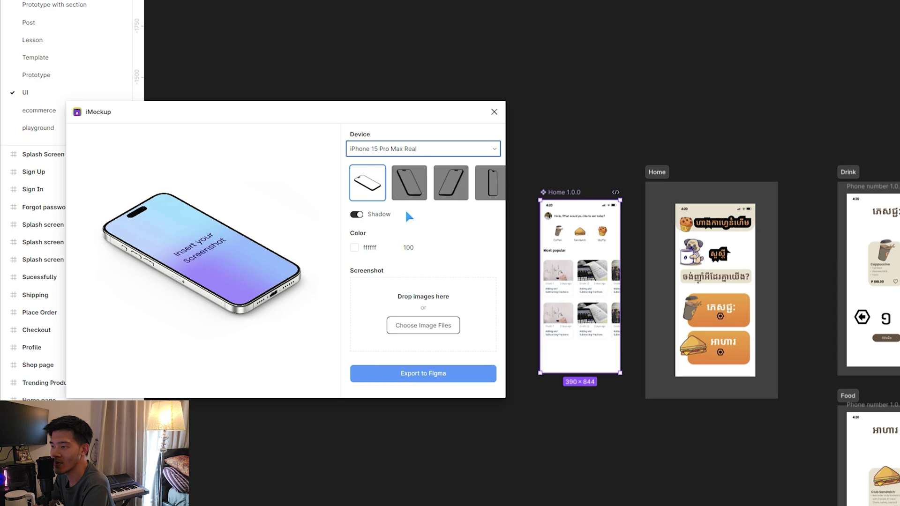
mouse_move(400, 209)
left_mouse_down()
mouse_move(411, 211)
mouse_move(397, 211)
left_mouse_up()
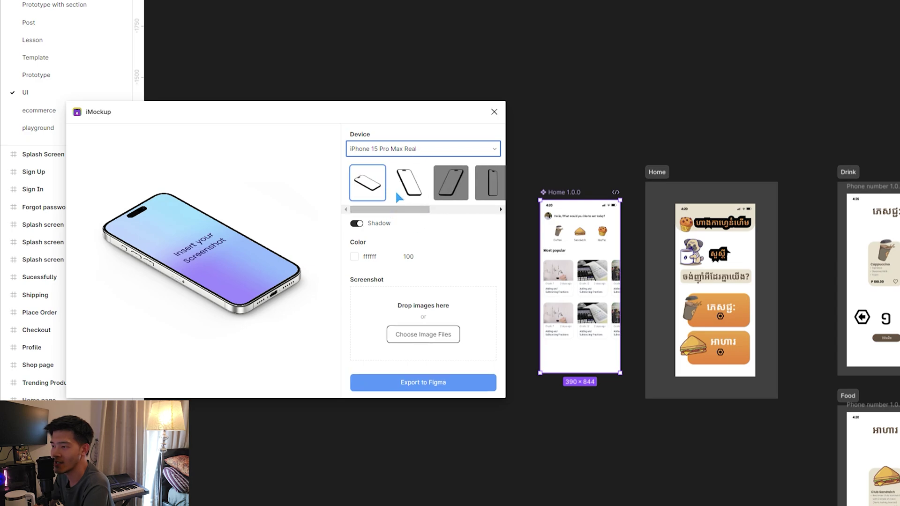
Pick the upright front-facing phone variant and toggle the mockup shadow
left_click(399, 188)
left_click(446, 189)
left_click(483, 185)
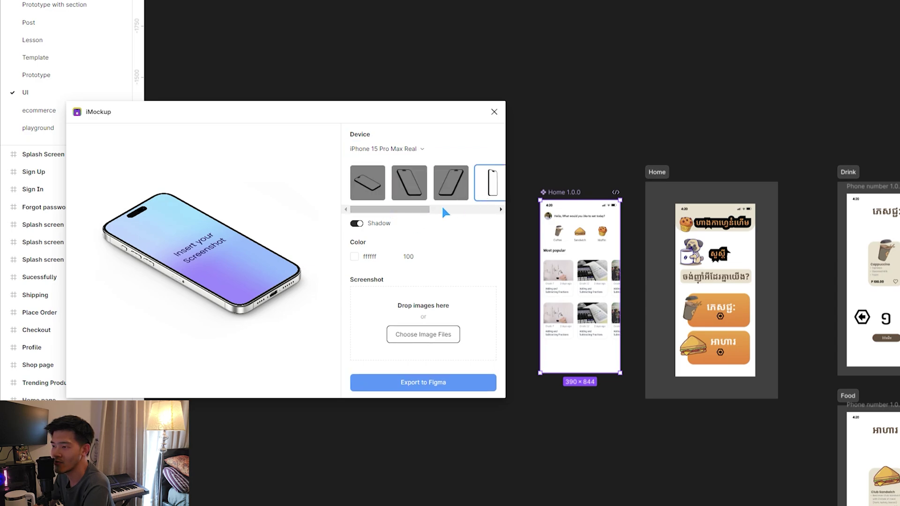
scroll(443, 204, "right", 2)
scroll(425, 212, "right", 2)
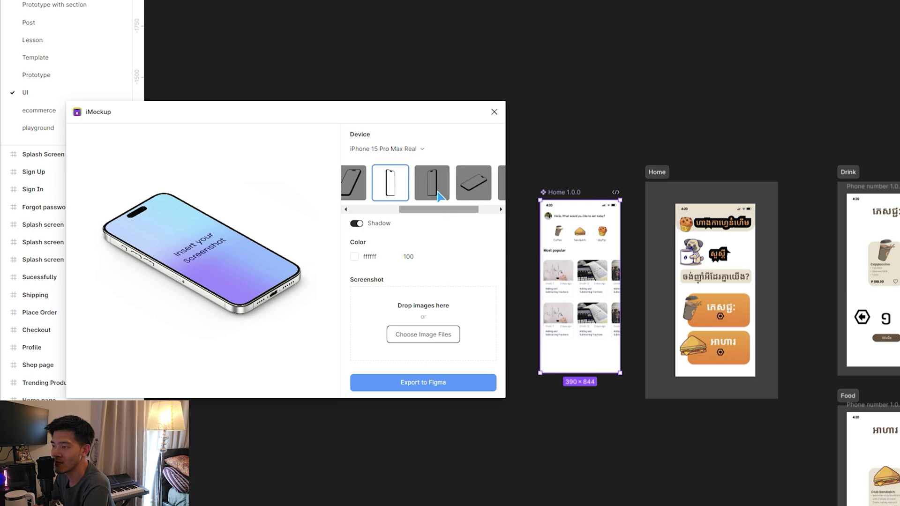
left_click(443, 197)
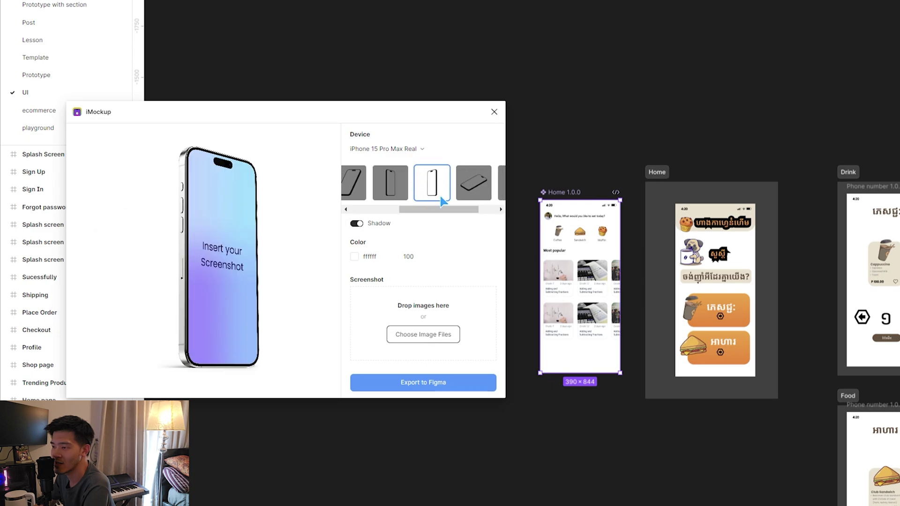
left_click(357, 215)
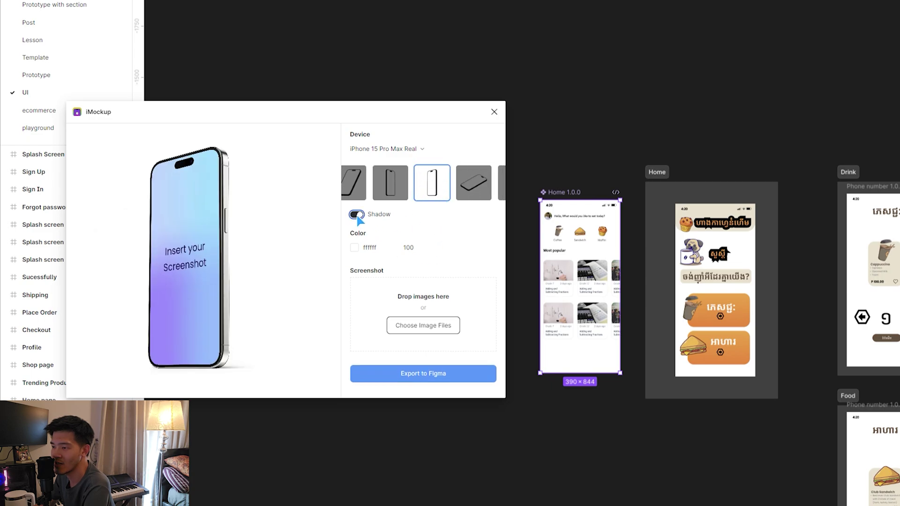
left_click(356, 217)
left_click(354, 247)
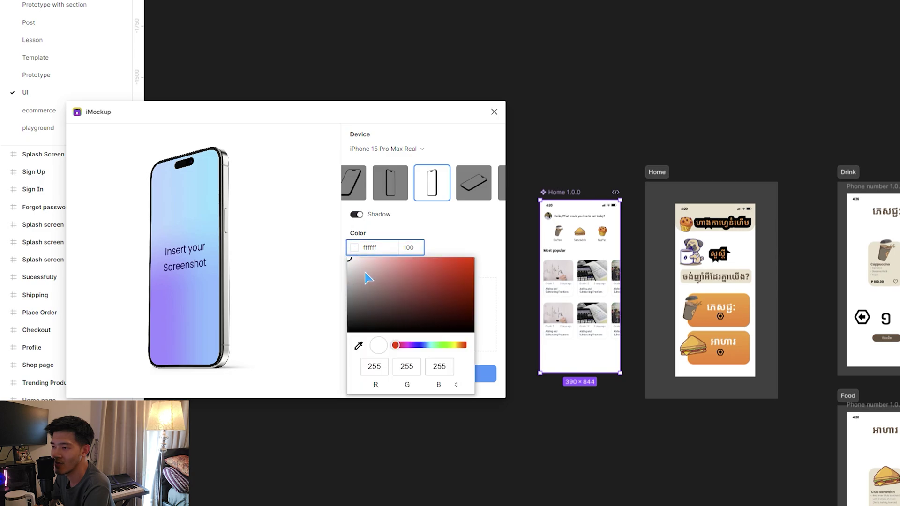
left_click(327, 290)
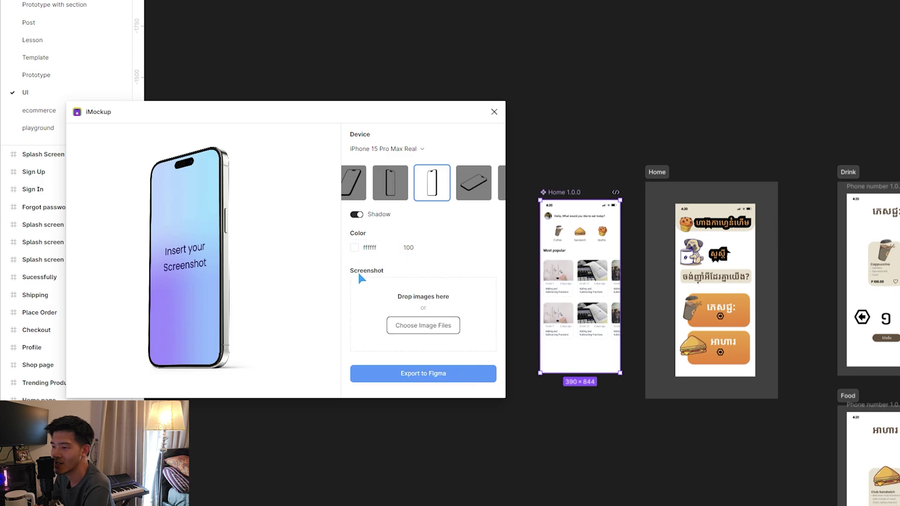
Cancel the image picker and save the frame as Home 1.0.0.png on the Desktop
left_click(444, 328)
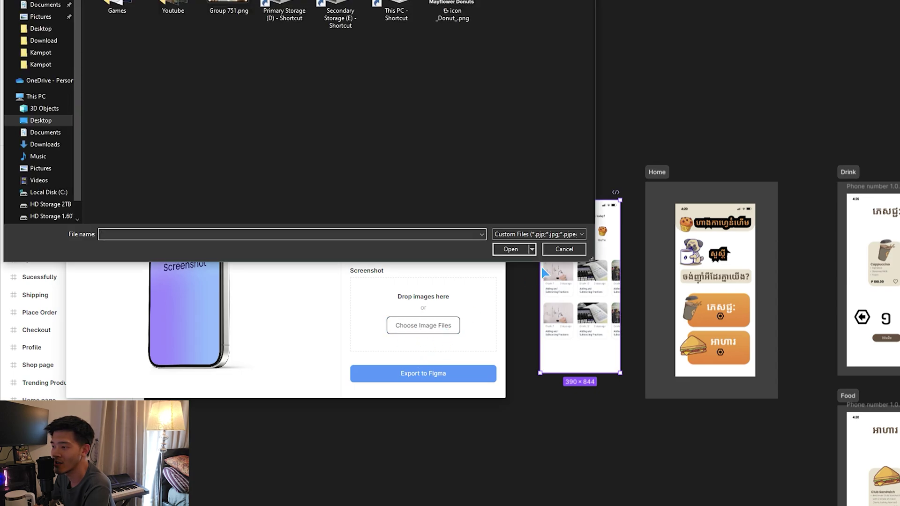
left_click(564, 248)
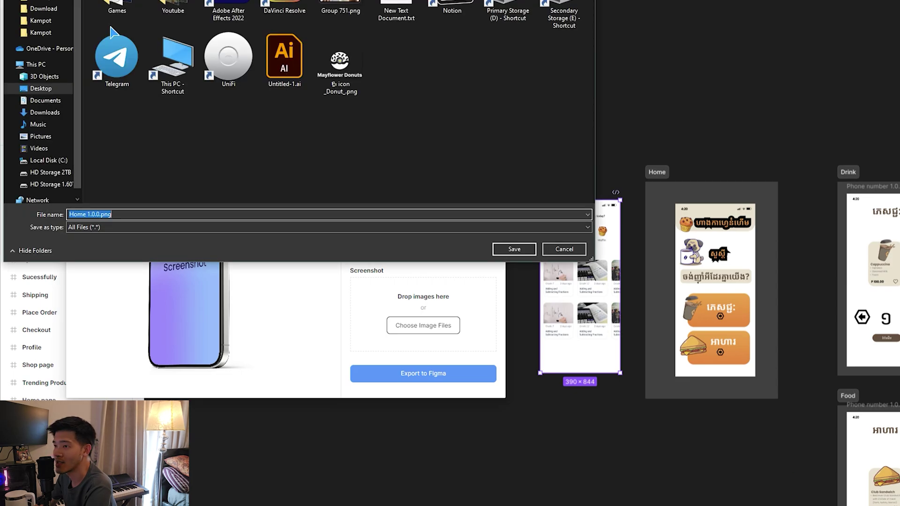
left_click(48, 3)
scroll(49, 3, "up", 1)
left_click(50, 3)
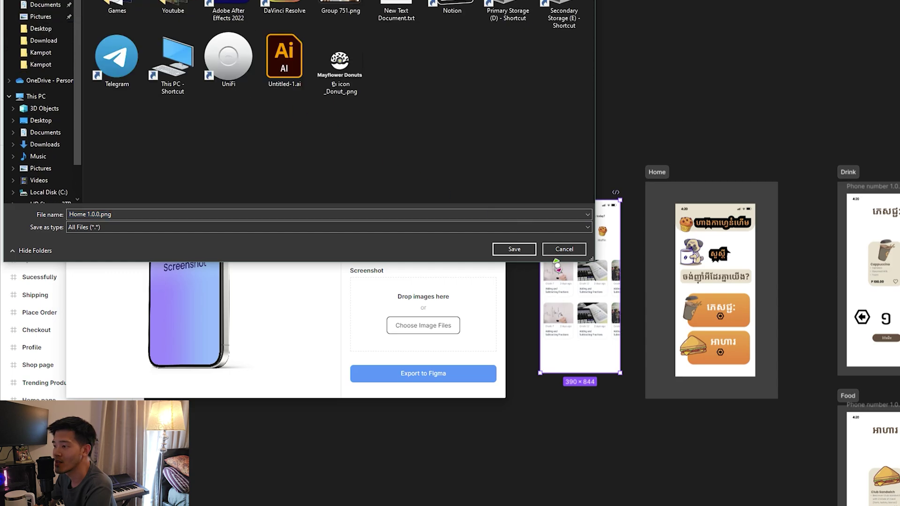
left_click(515, 249)
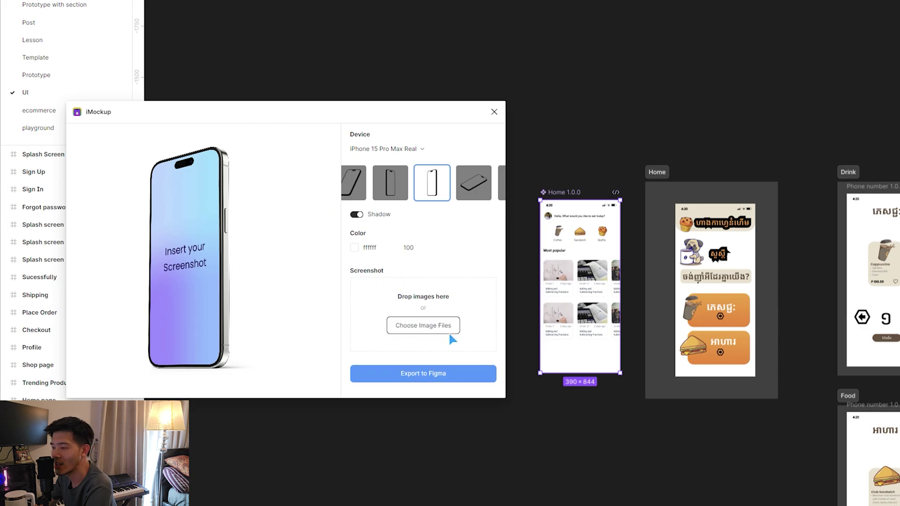
Load Home 1.0.0.png from the Desktop as the iPhone mockup's screenshot
left_click(435, 330)
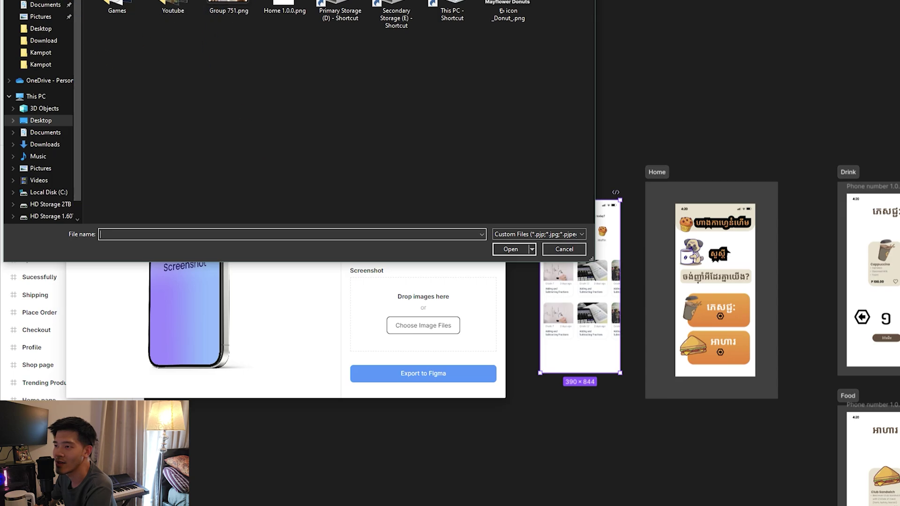
double_click(288, 4)
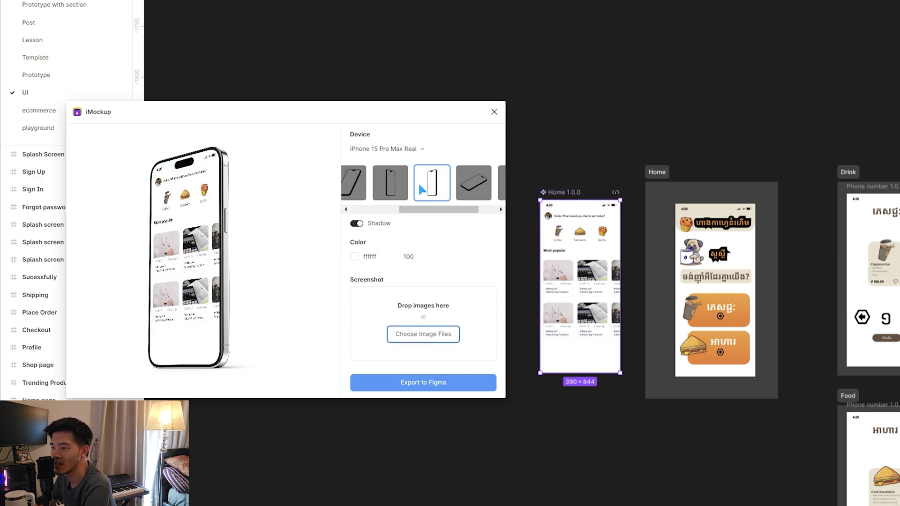
Switch the iPhone 15 Pro Max Real mockup to the tilted, lying-flat variant
left_click(393, 185)
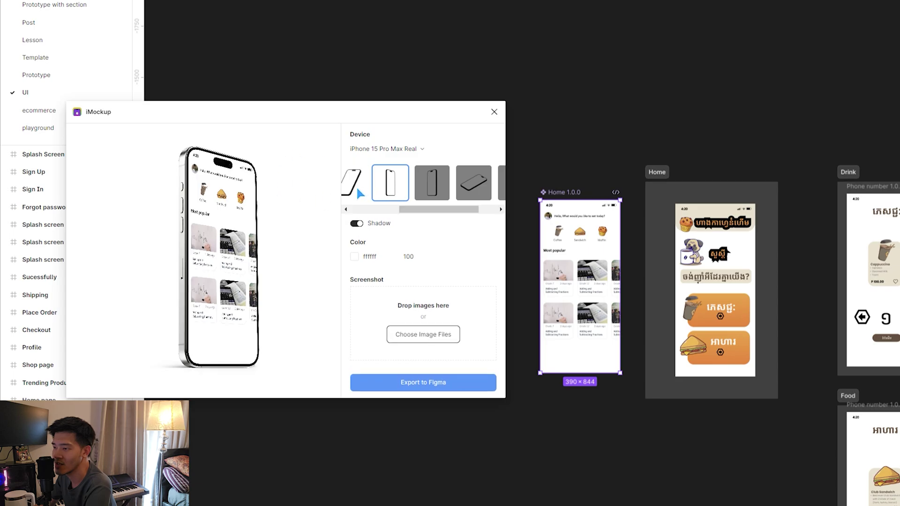
left_click_drag(437, 209, 480, 213)
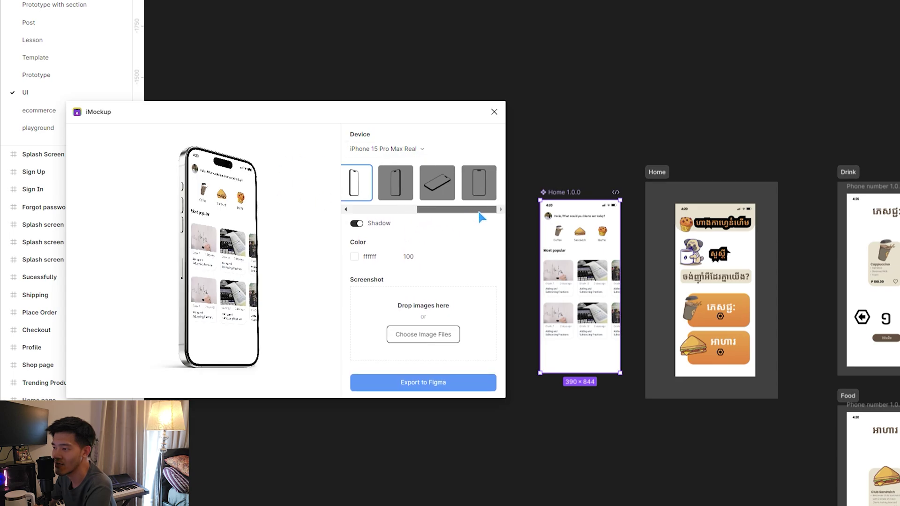
left_click(478, 185)
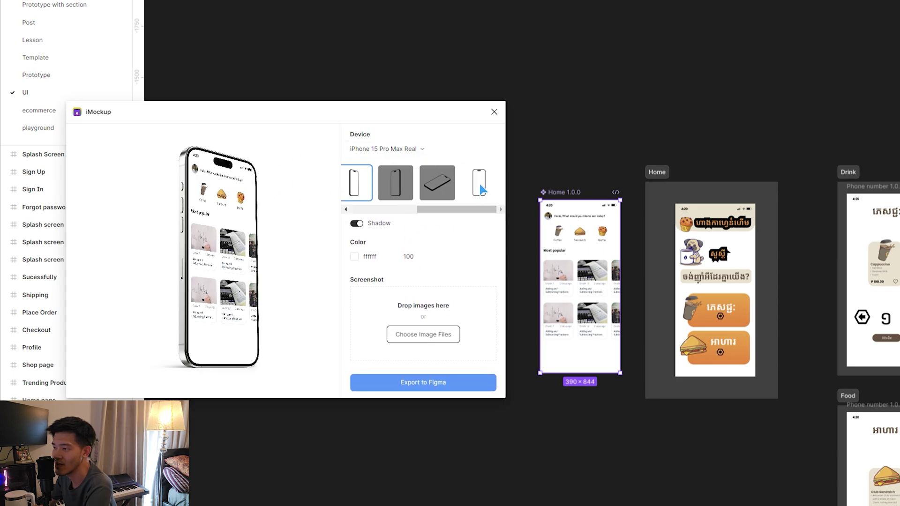
left_click(438, 191)
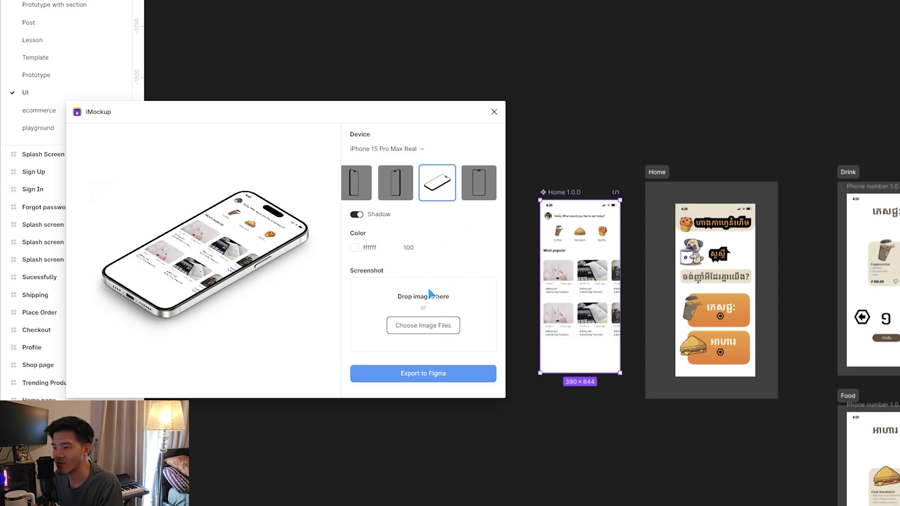
Export the tilted mockup to the canvas, place it left of the screens, resize to 2216×1568
left_click(429, 377)
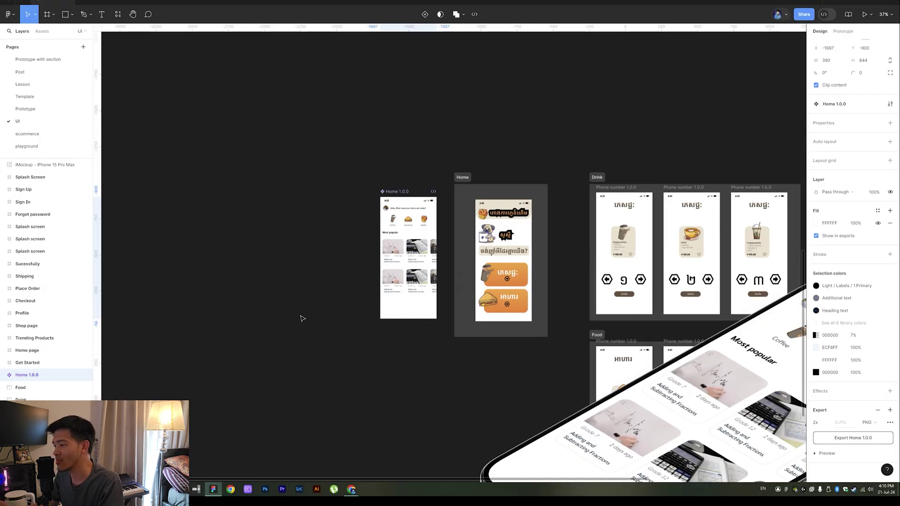
scroll(715, 360, "down", 3)
left_click_drag(716, 359, 346, 302)
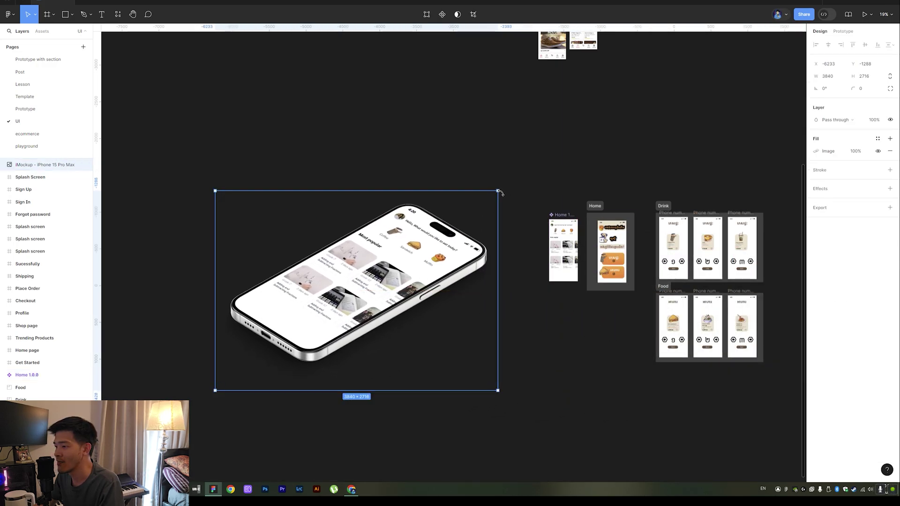
left_click_drag(498, 191, 429, 232)
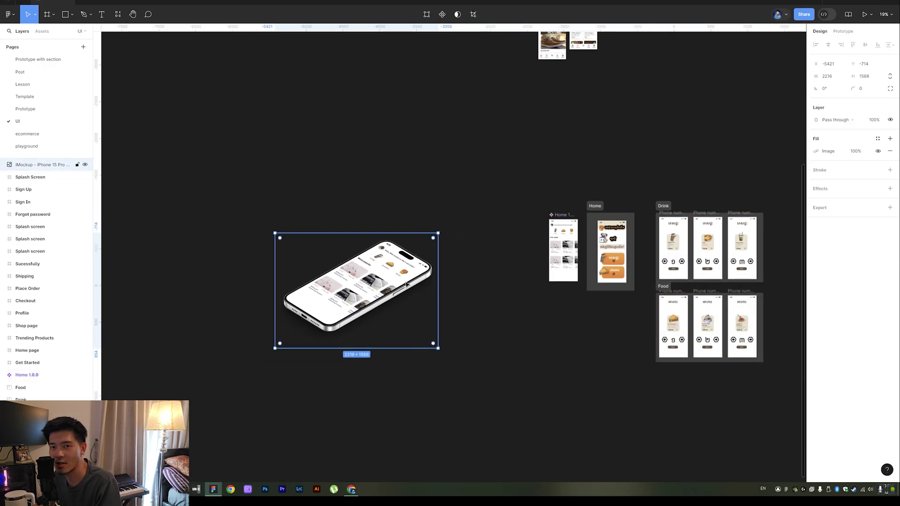
left_click(468, 244)
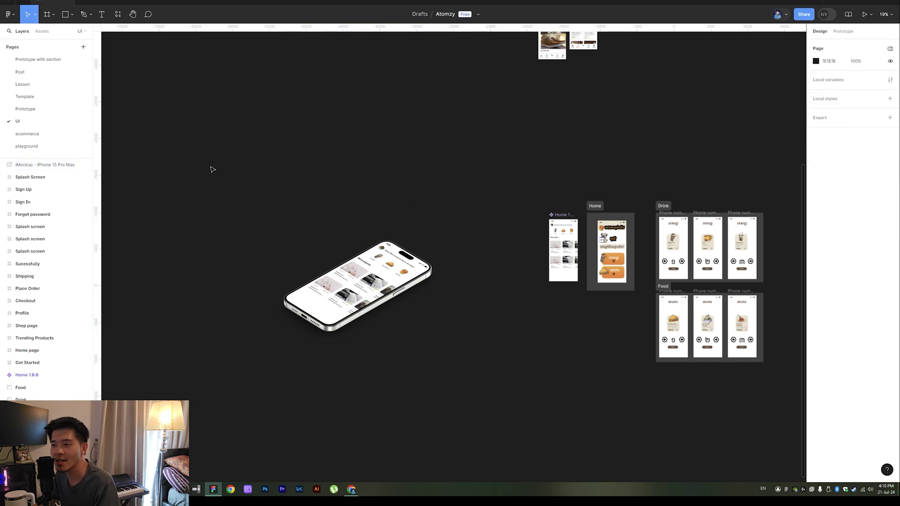
Launch Clay Mockups 3D from Plugins > Recents, previewing Home on an iPhone 11
left_click(11, 19)
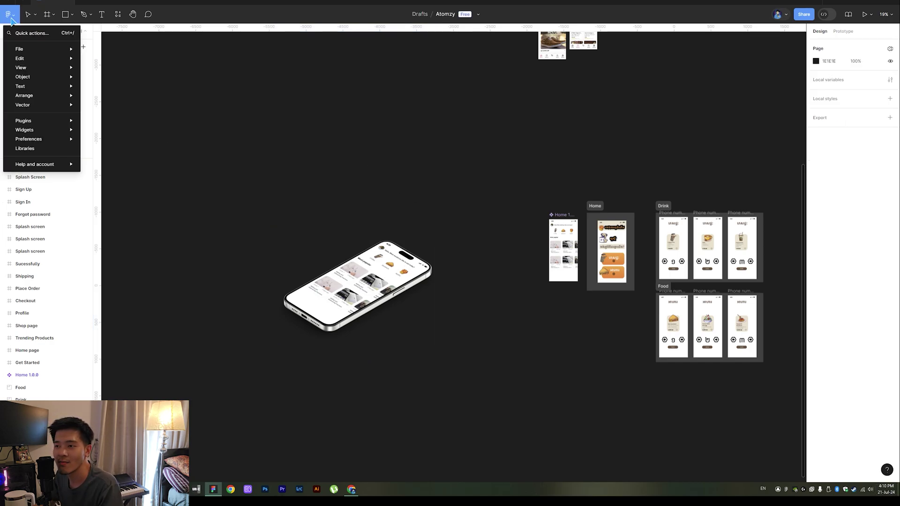
mouse_move(52, 129)
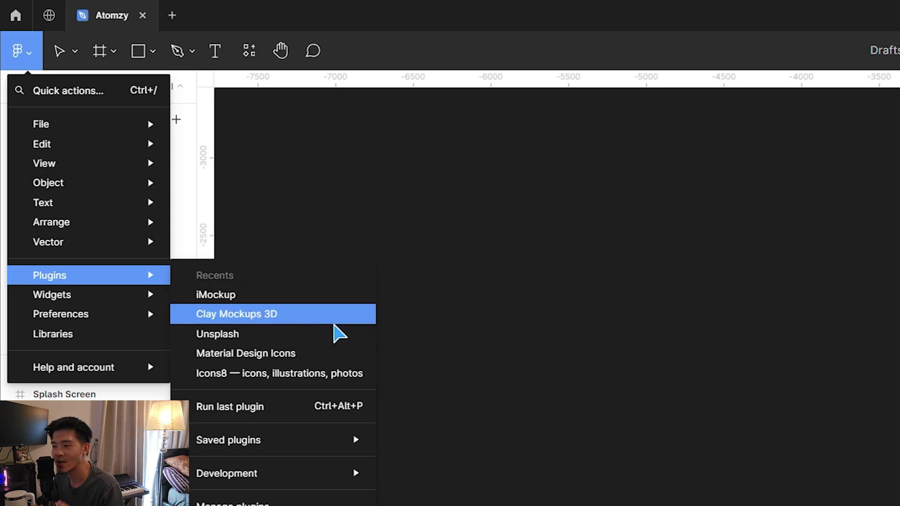
key("Escape")
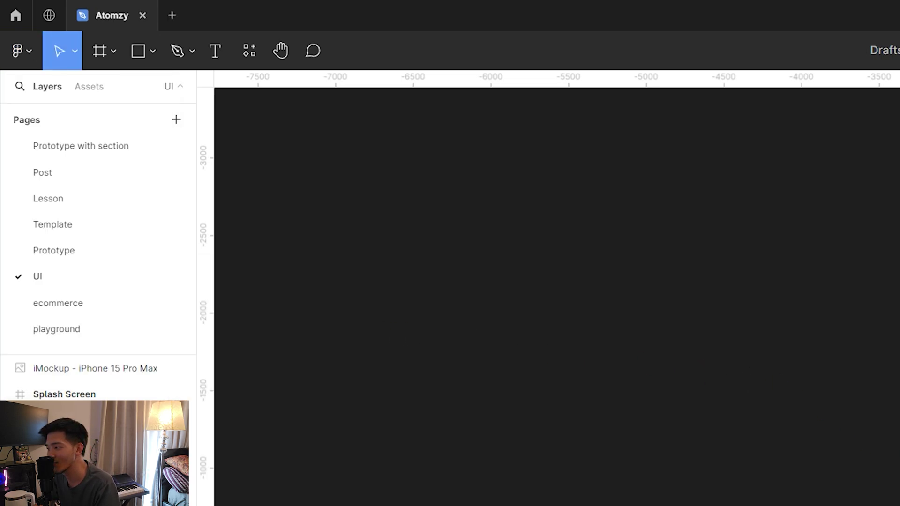
scroll(557, 289, "up", 3)
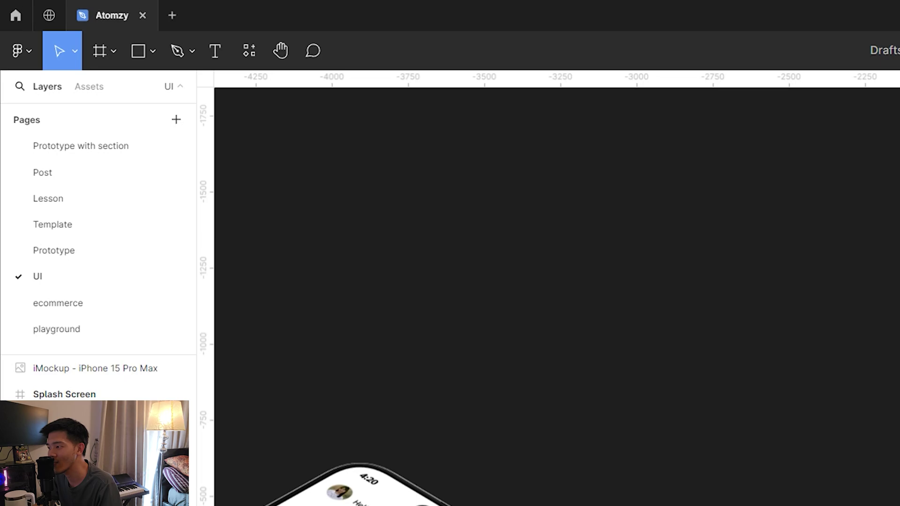
left_click(22, 53)
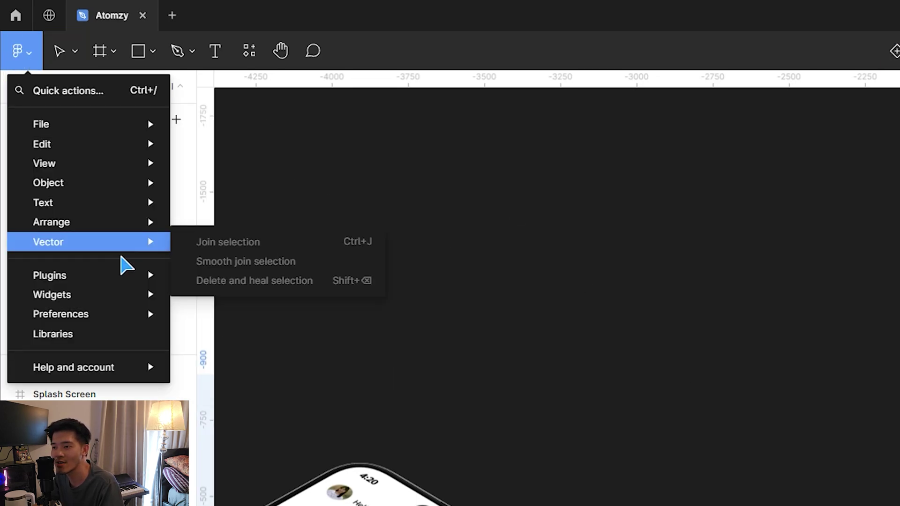
mouse_move(141, 275)
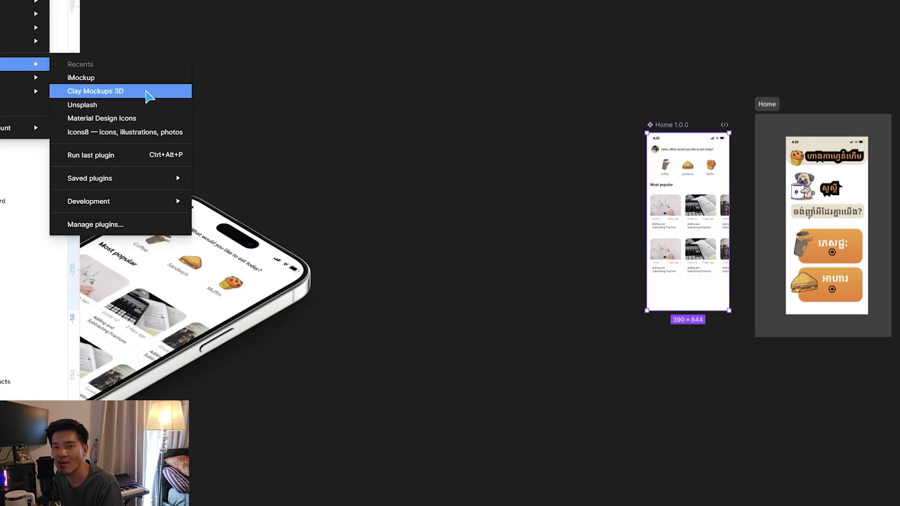
left_click(310, 314)
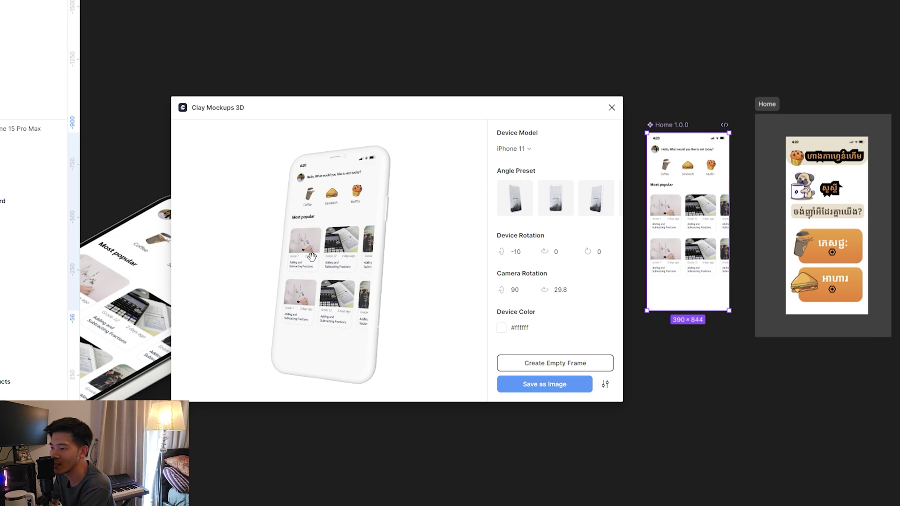
Angle the iPhone 11 preview with the Front Right preset and rotation to 89.3, then view device models
left_click(555, 209)
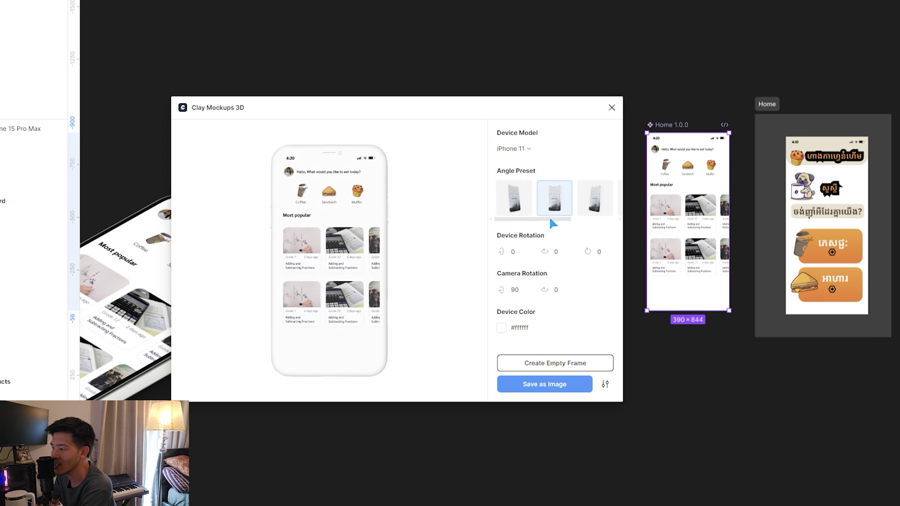
left_click(550, 206)
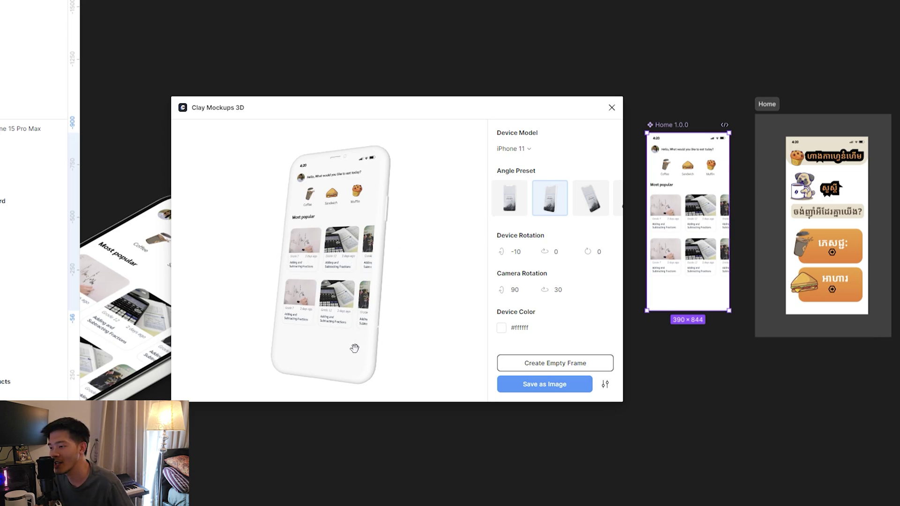
left_click_drag(354, 348, 409, 267)
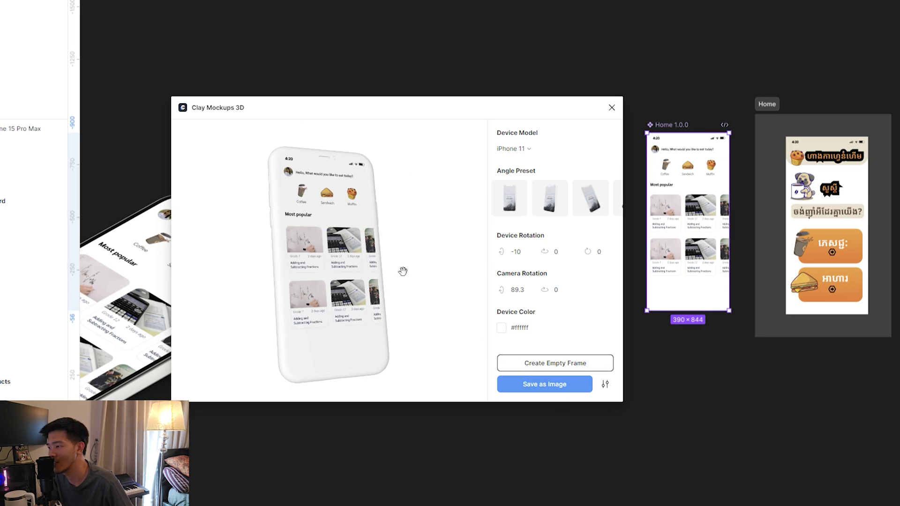
left_click(524, 148)
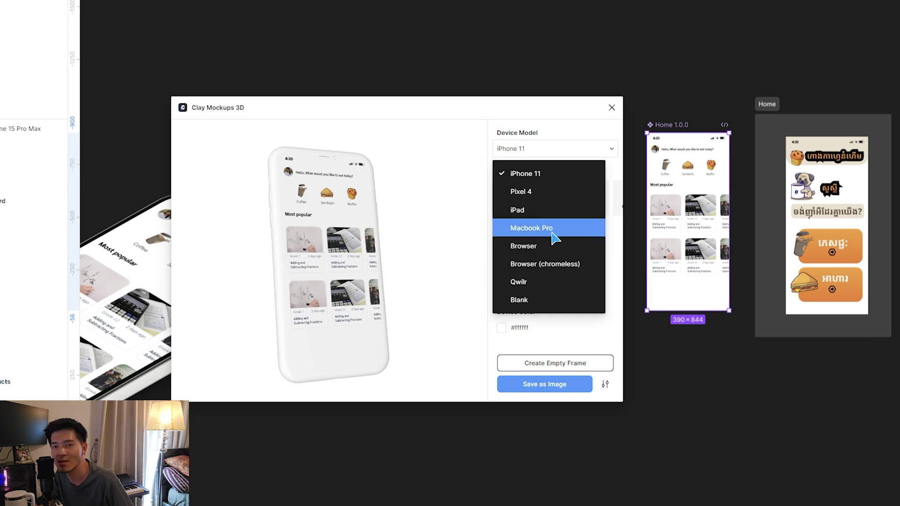
Keep the iPhone 11 model and rotate the camera to 56.9 for a more frontal view
left_click(472, 147)
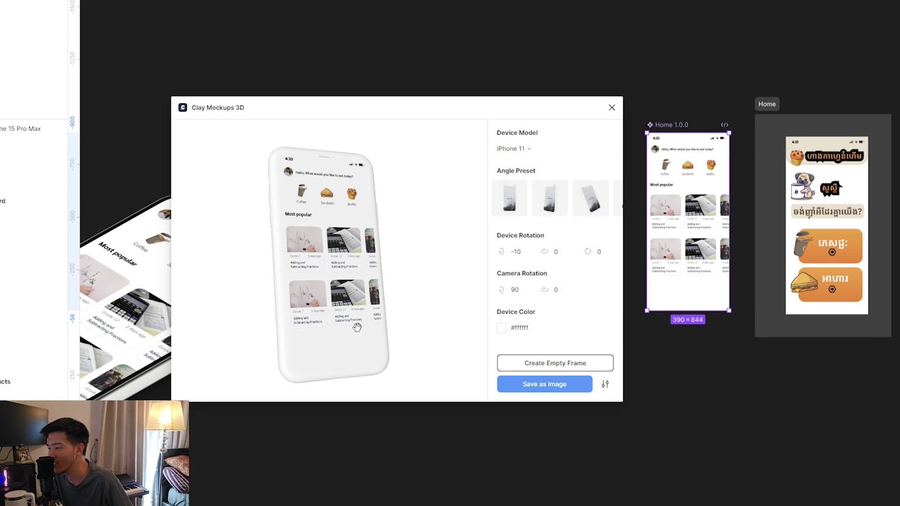
left_click_drag(359, 326, 331, 312)
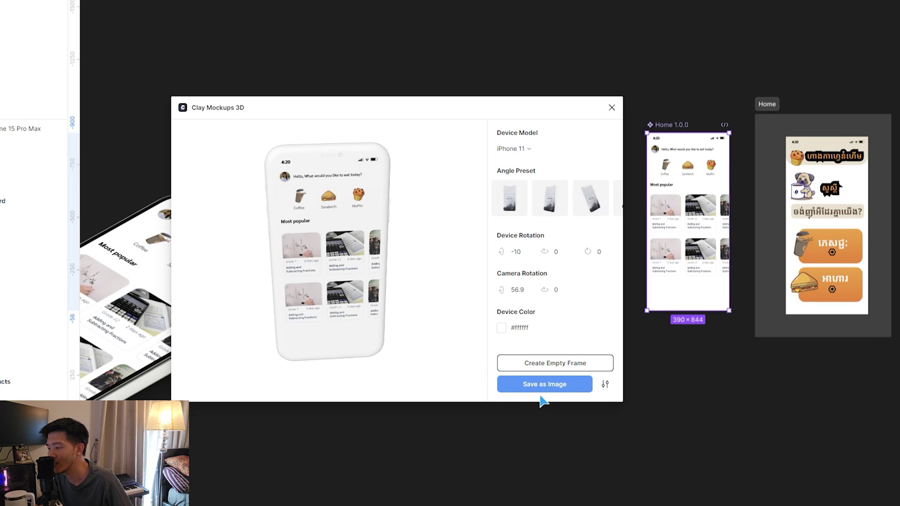
Save the iPhone 11 Clay mockup of the Home screen, rotated 56.9, to the canvas as an image
left_click(564, 389)
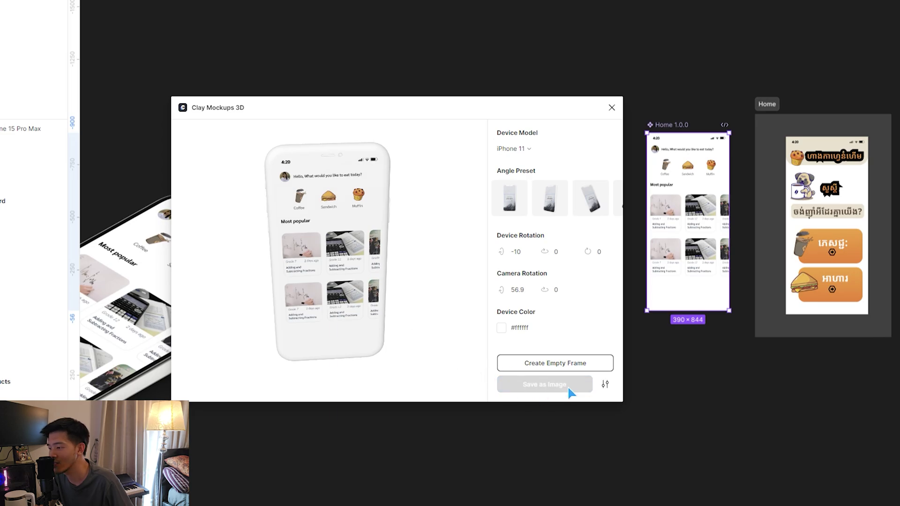